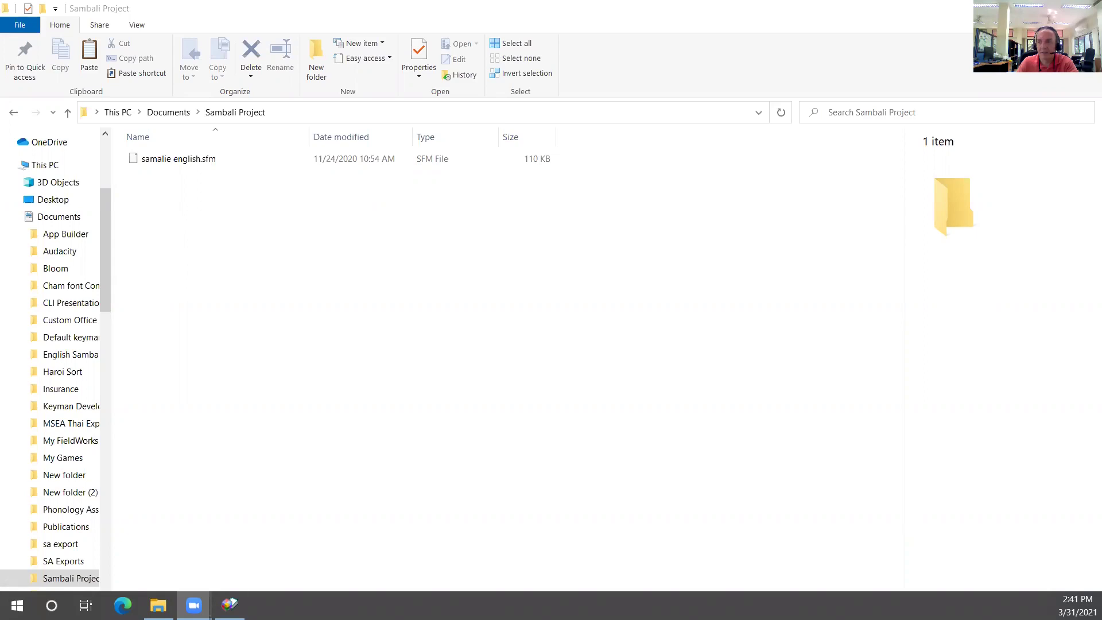
Step: Open samalie english.sfm in Notepad++ from its right-click menu in File Explorer
right_click(196, 166)
mouse_move(238, 240)
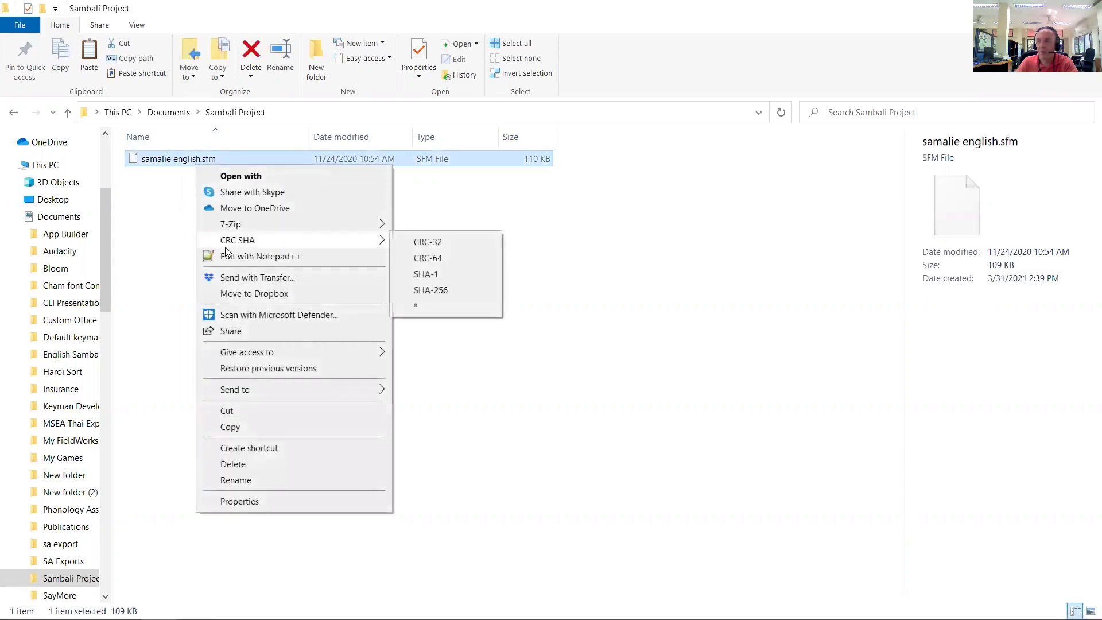
left_click(232, 257)
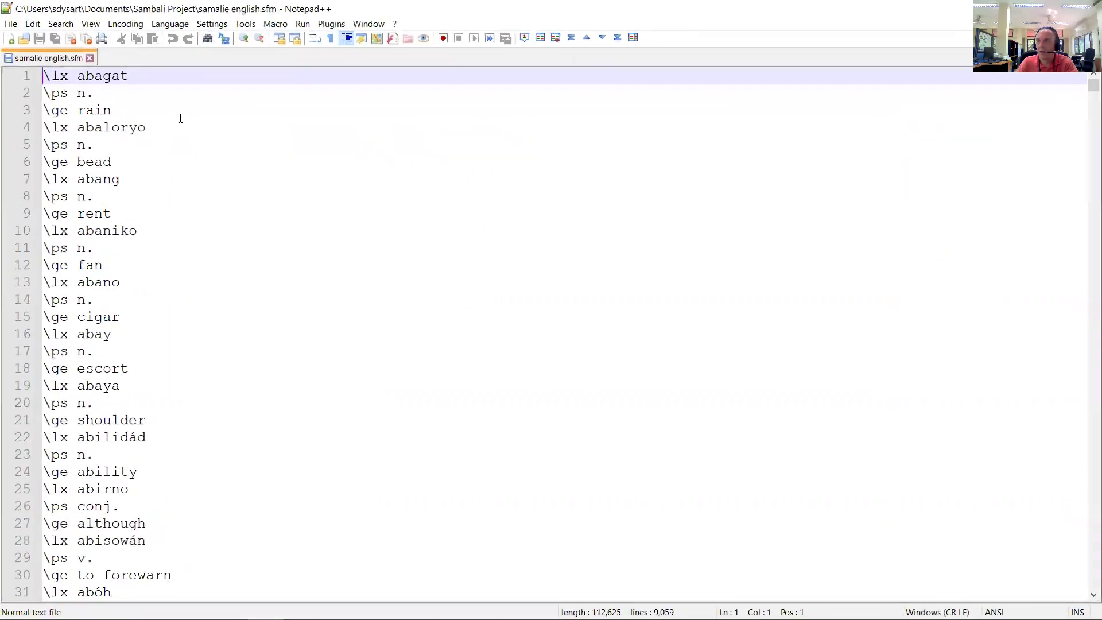
scroll(180, 118, "down", 1)
scroll(197, 110, "up", 1)
key("alt+Tab")
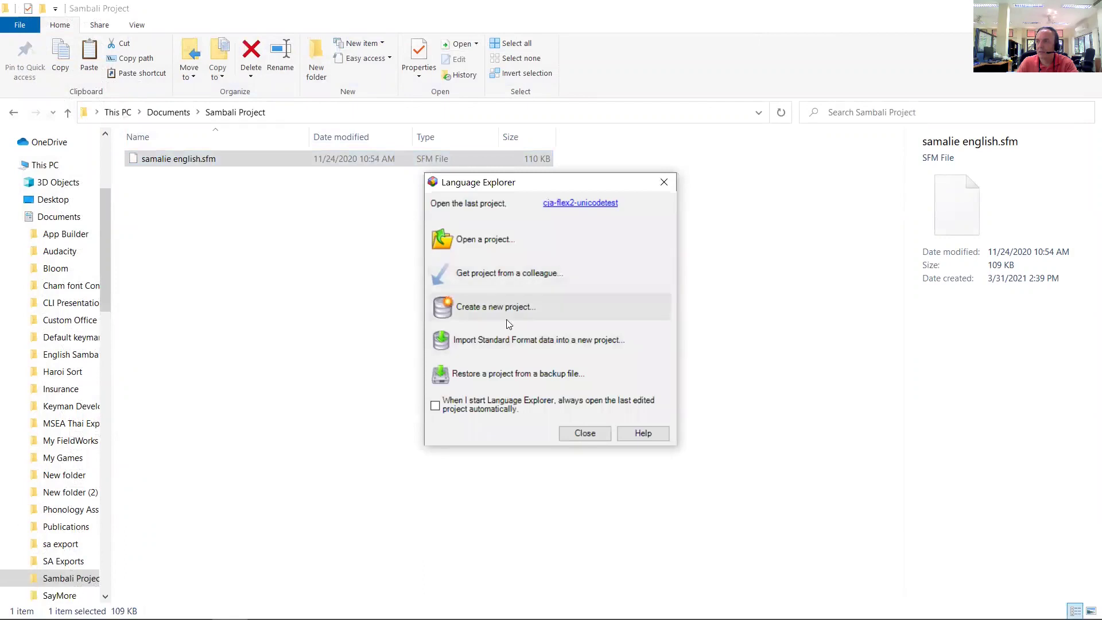
Step: Name the new project 'Sambali' and begin defining a new vernacular writing system
left_click(531, 343)
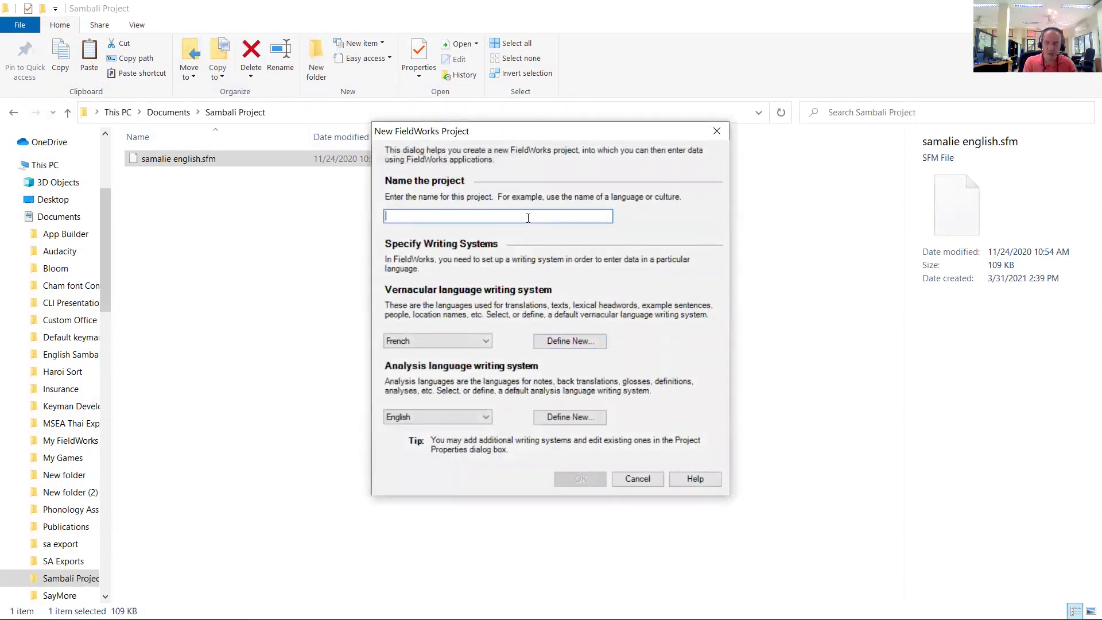
type("Sambali")
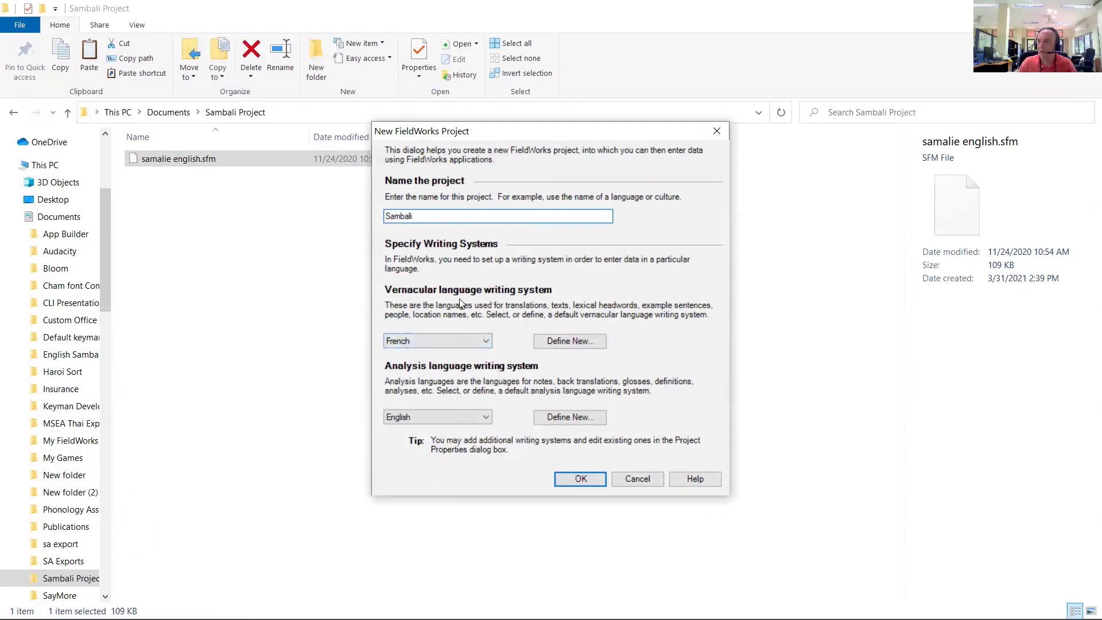
left_click(466, 340)
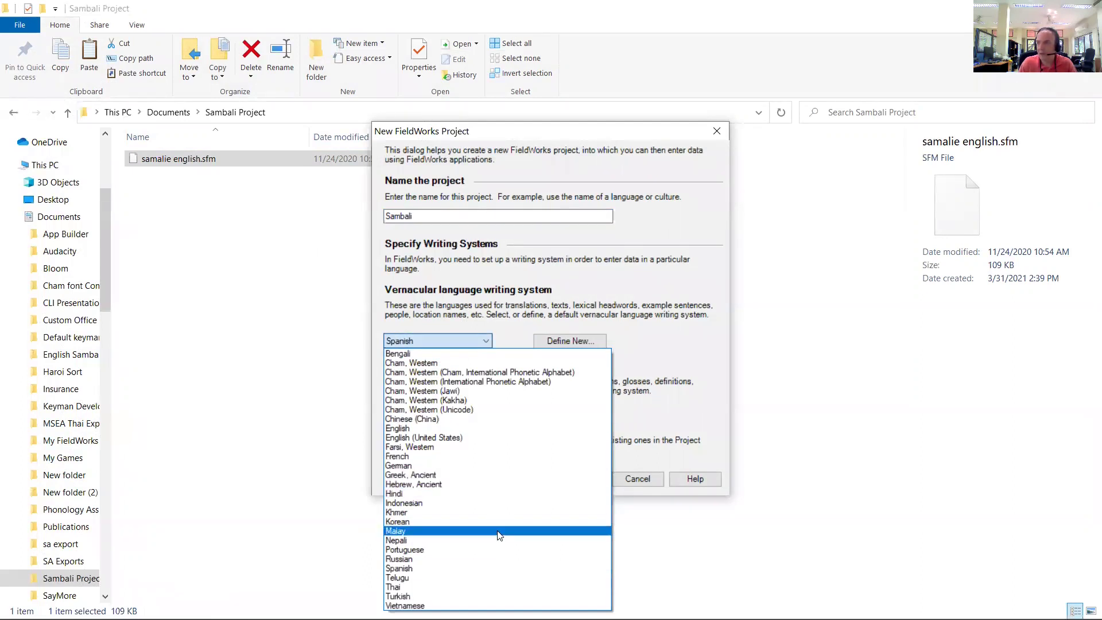
left_click(675, 322)
left_click(575, 343)
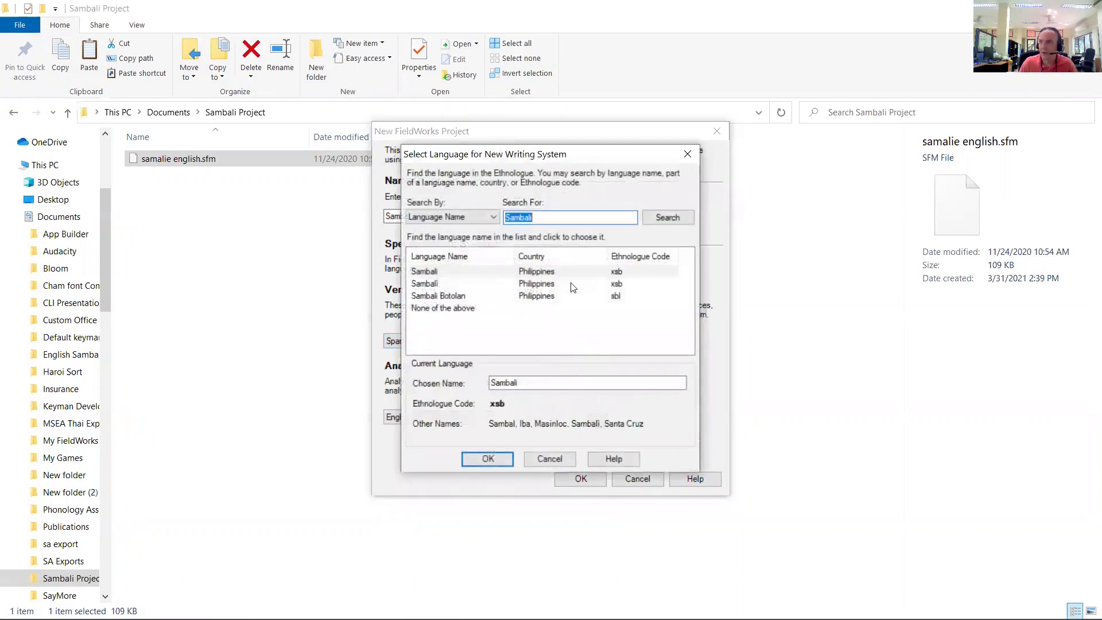
Step: Choose Sambali (xsb) as vernacular, create the project, and accept the OCM anthropology categories
left_click(553, 273)
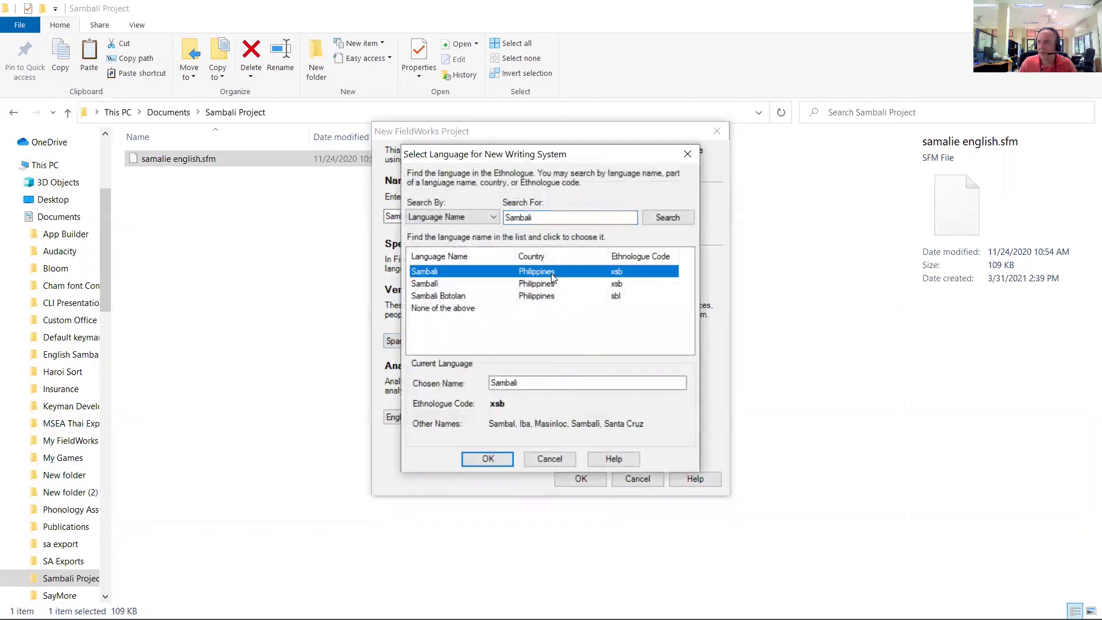
left_click(488, 460)
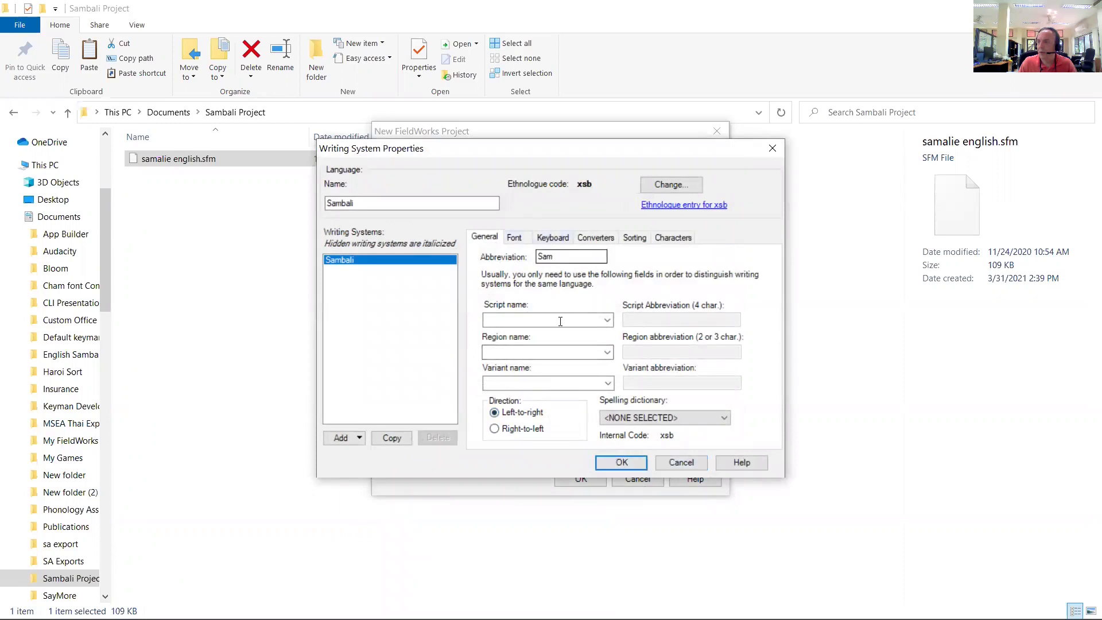
left_click(632, 462)
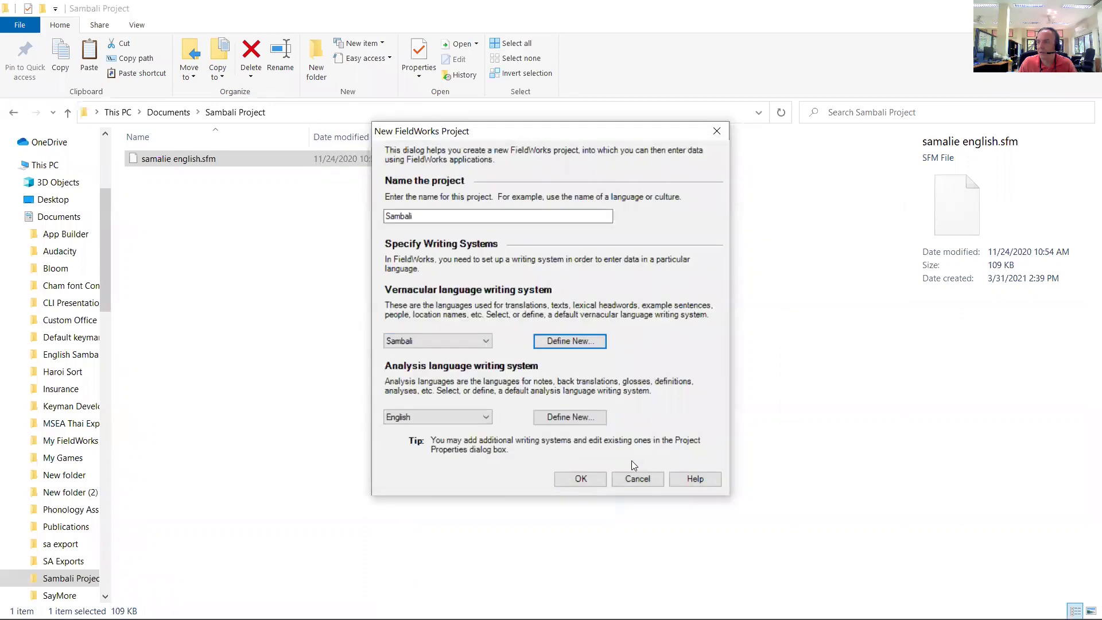
left_click(574, 480)
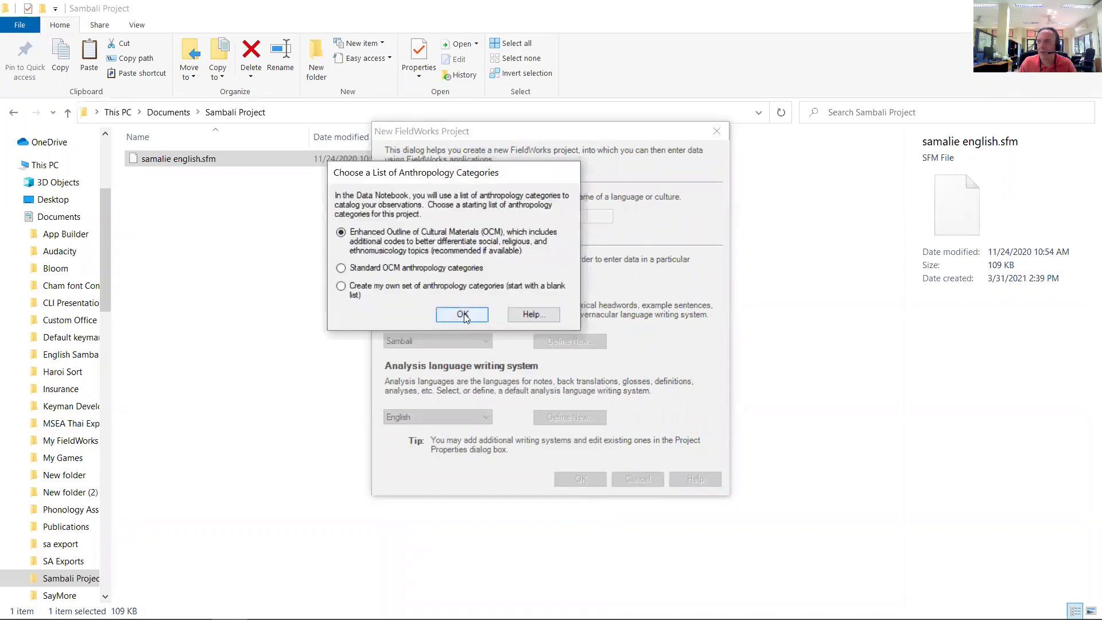
left_click(464, 316)
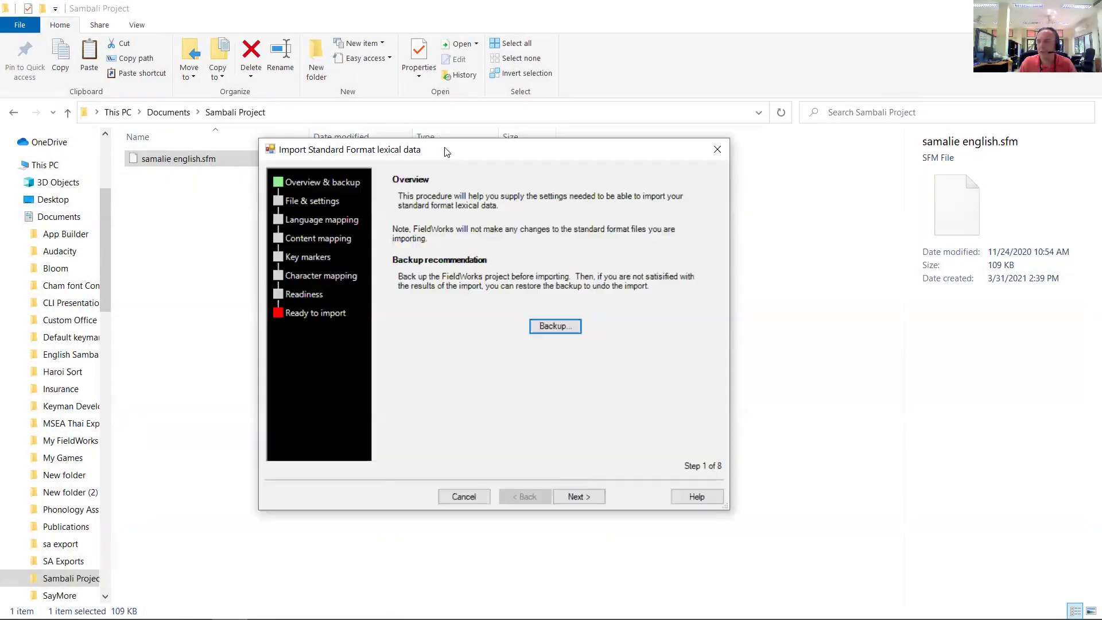
Step: Set the import's database file to samalie english.sfm in the Sambali Project folder
left_click(572, 498)
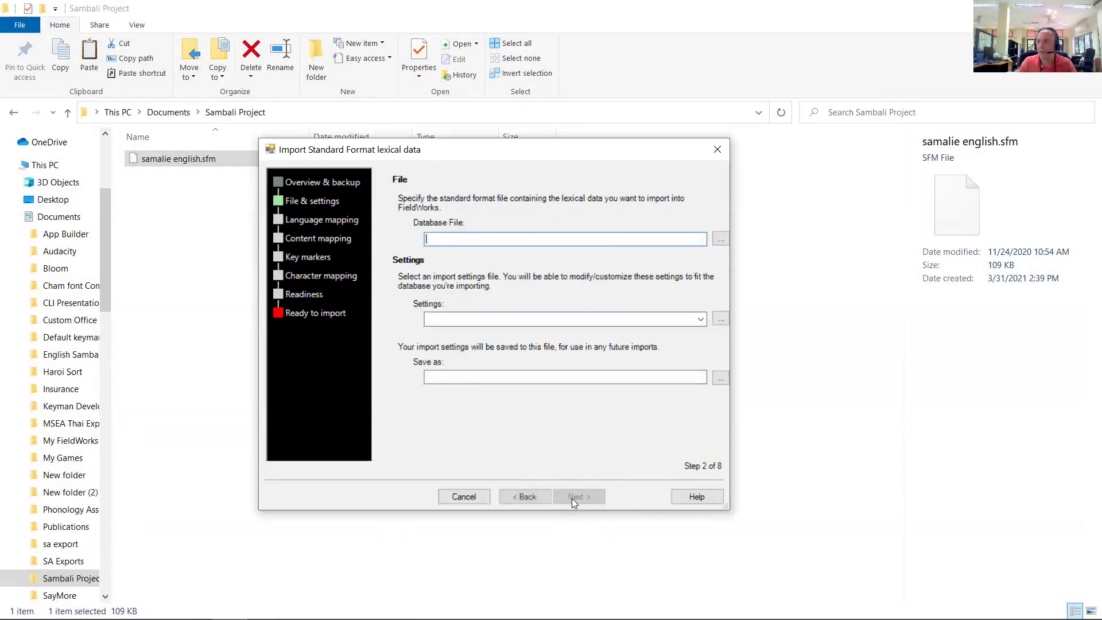
left_click(721, 238)
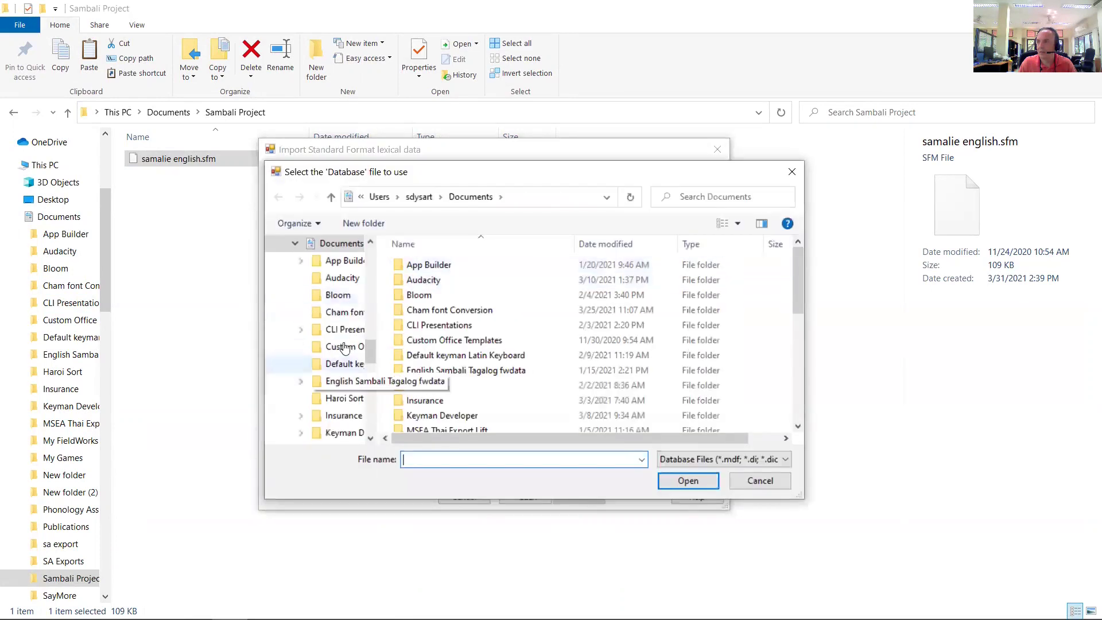
scroll(508, 362, "down", 5)
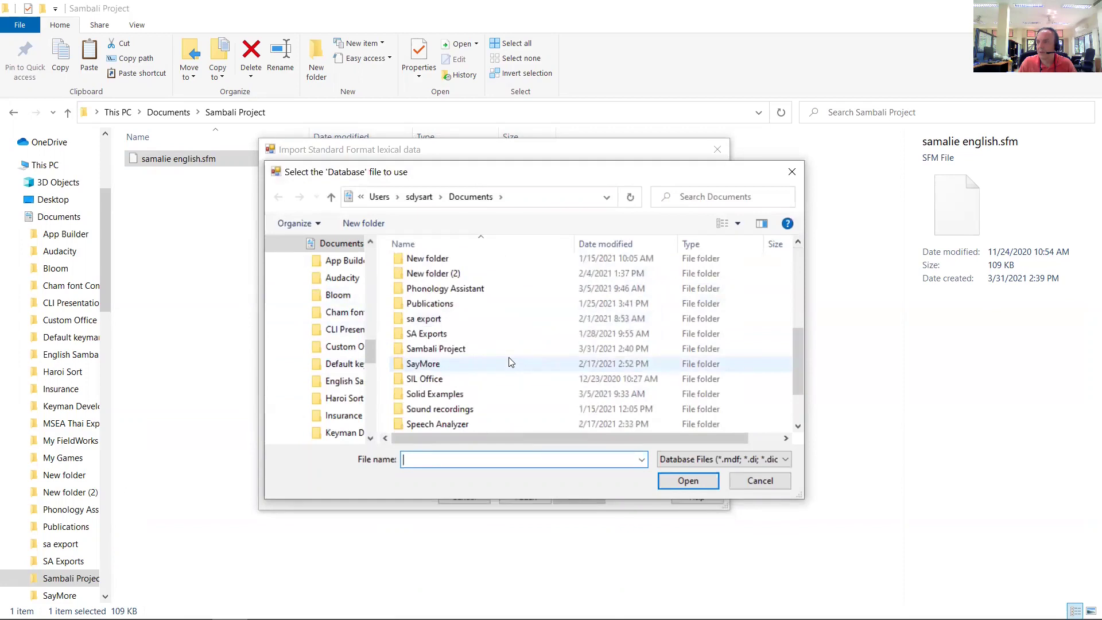
double_click(497, 349)
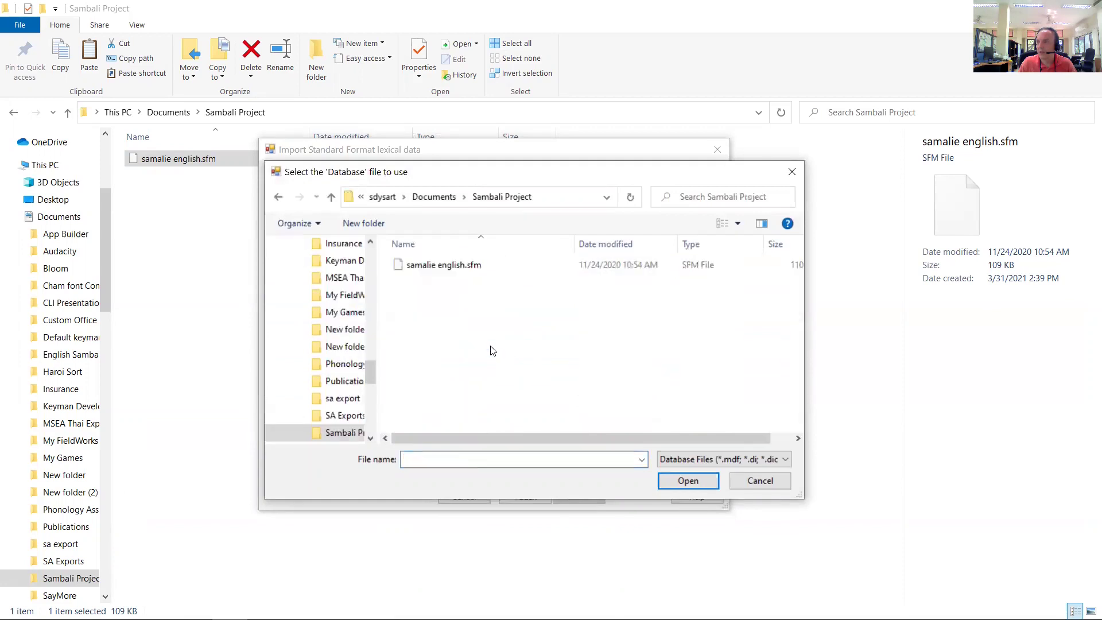
left_click(437, 265)
left_click(688, 481)
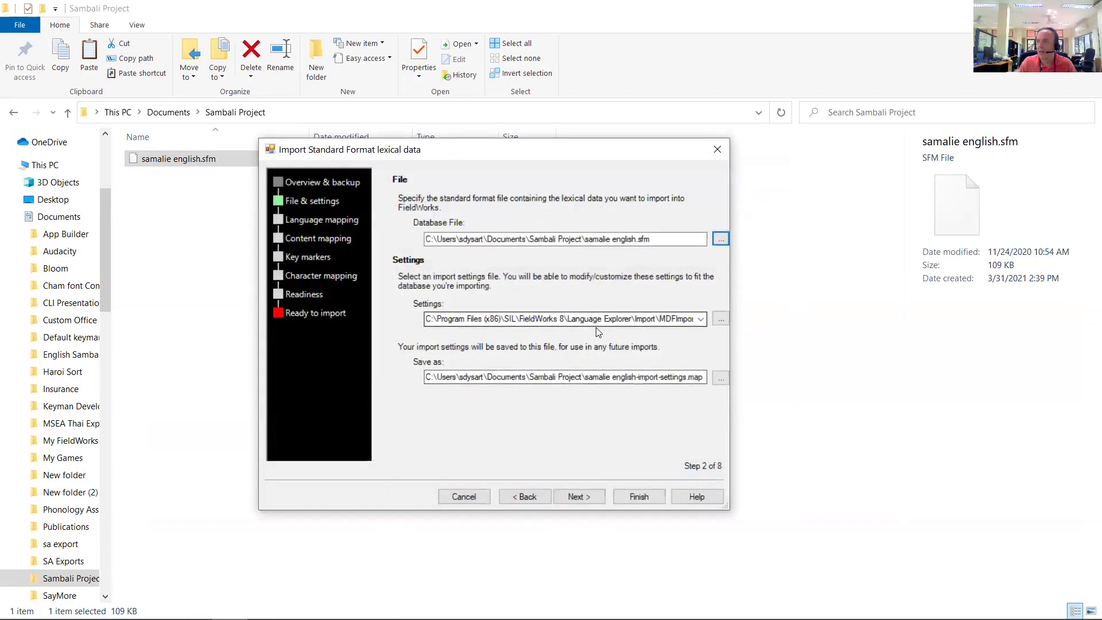
Step: Confirm the \ps marker maps to Category as English abbreviations in content mappings
left_click(581, 497)
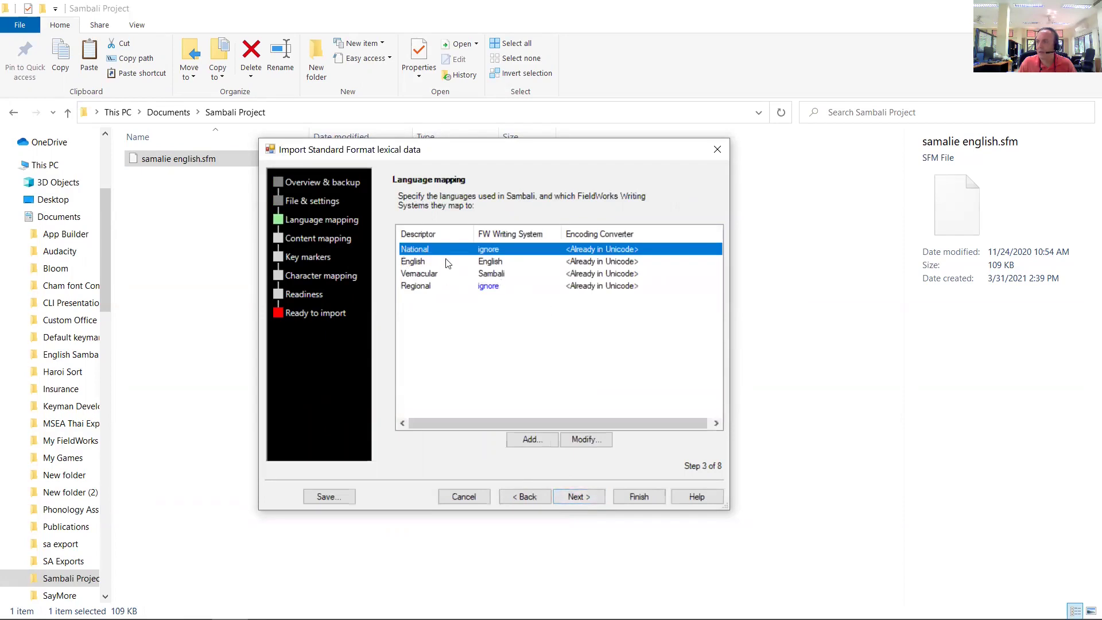
left_click(574, 497)
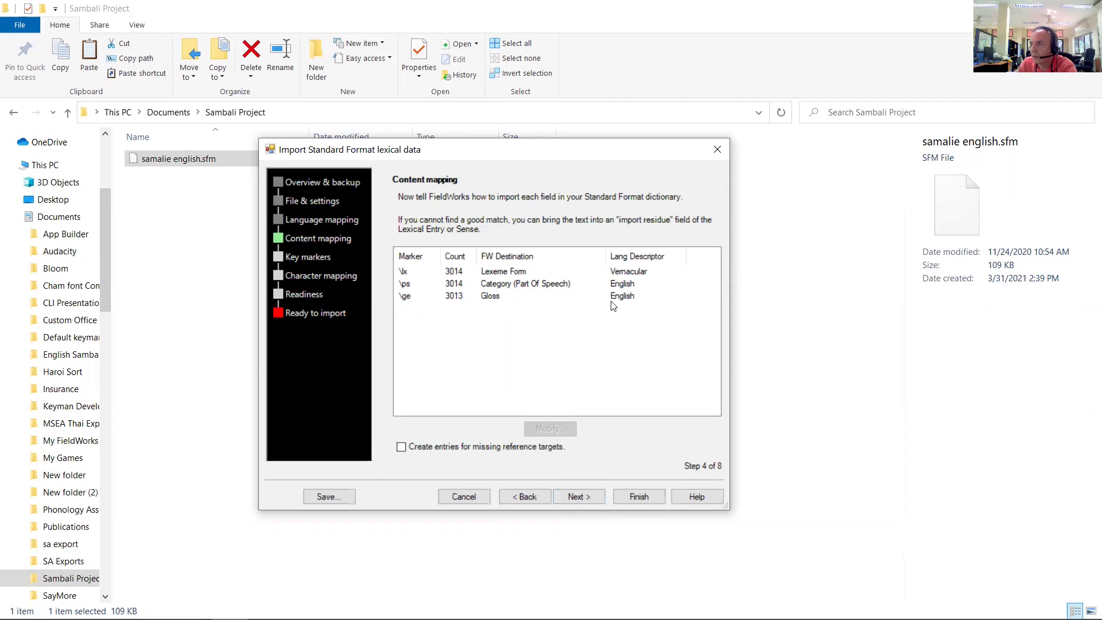
left_click(497, 283)
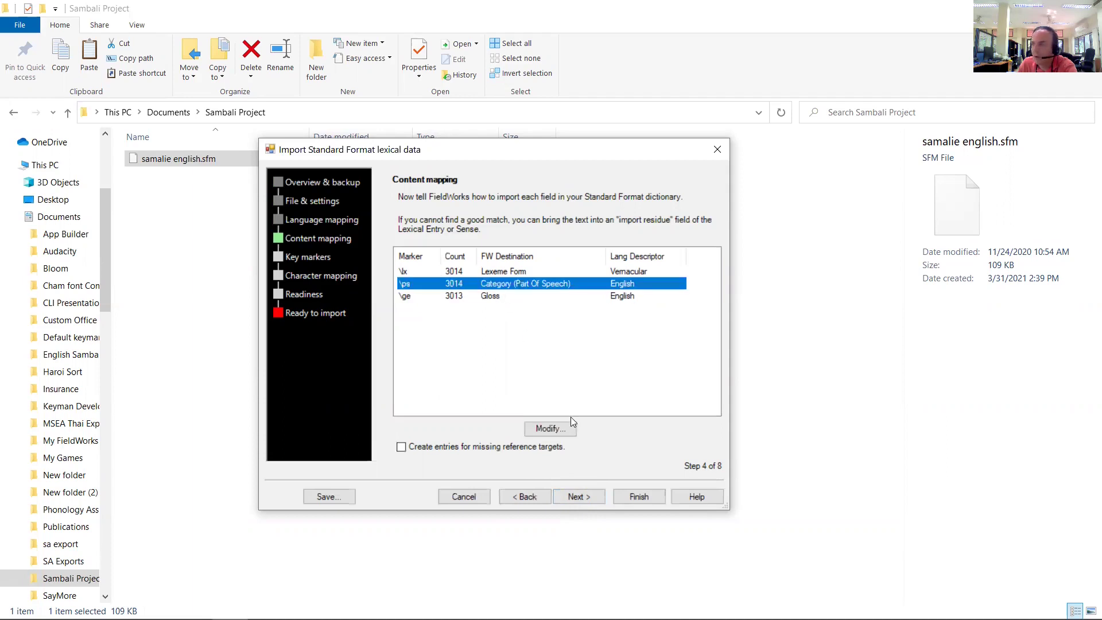
left_click(555, 431)
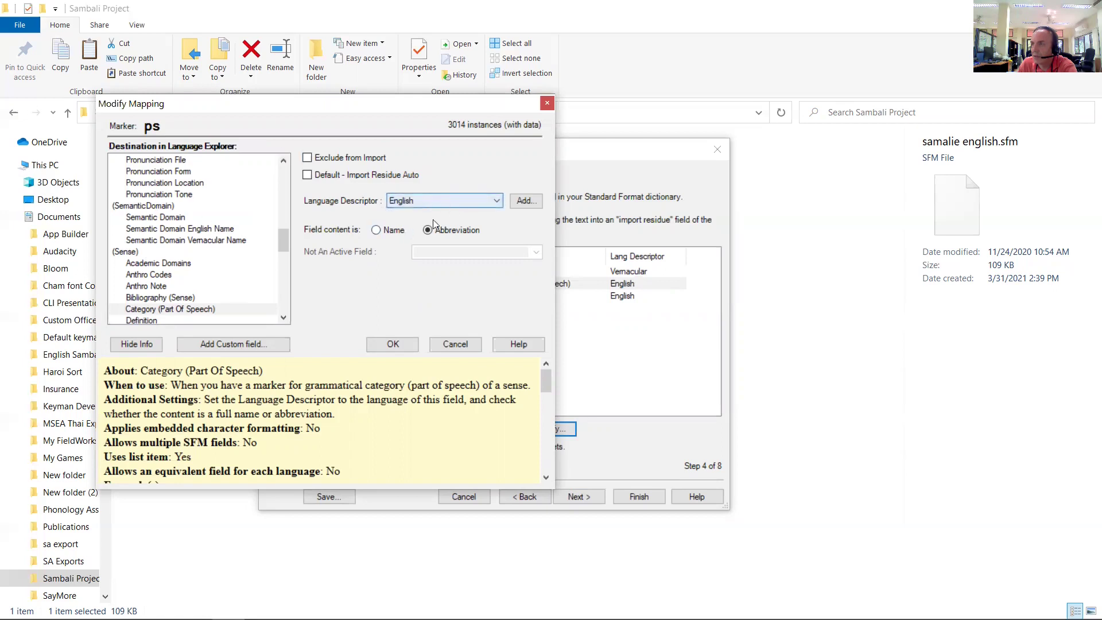
left_click(393, 344)
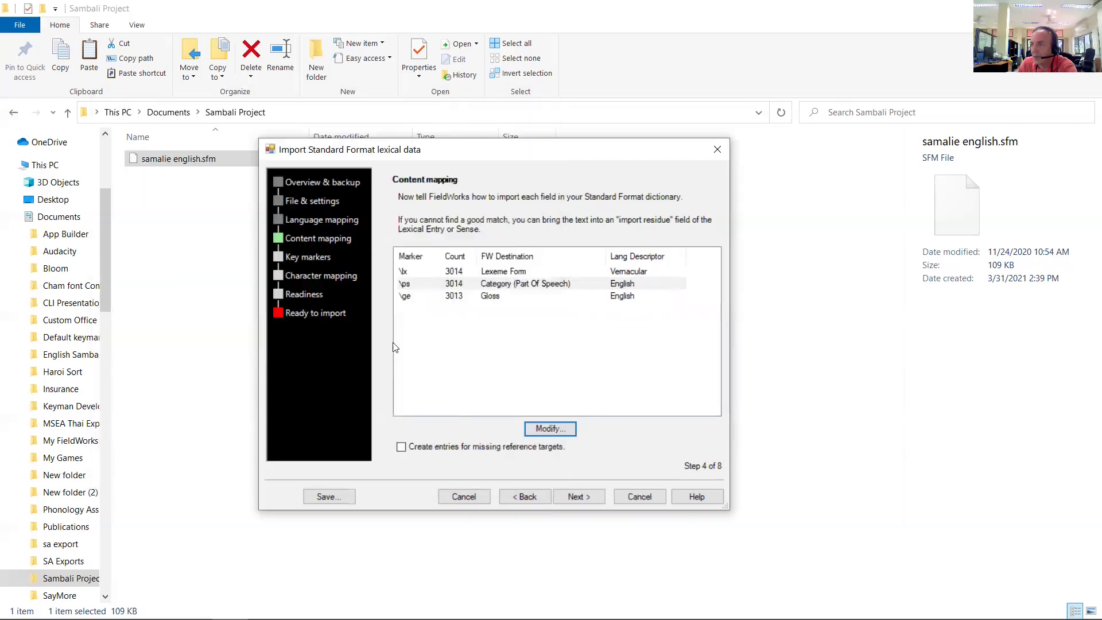
Step: Accept key markers and character mapping, generate the readiness report, and reach Ready to import
left_click(591, 496)
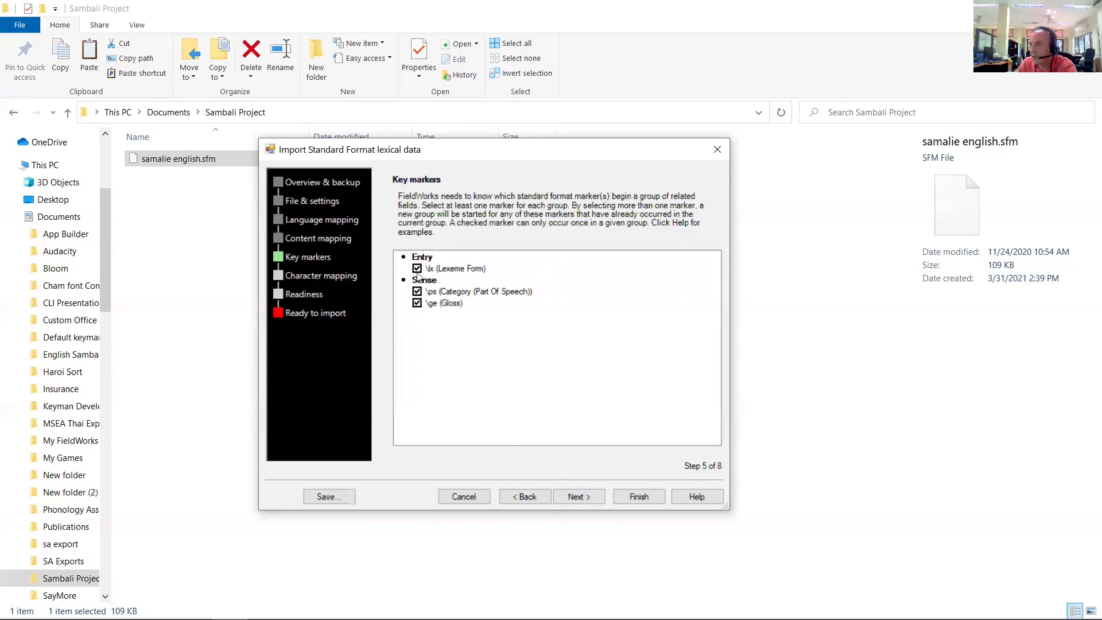
left_click(581, 497)
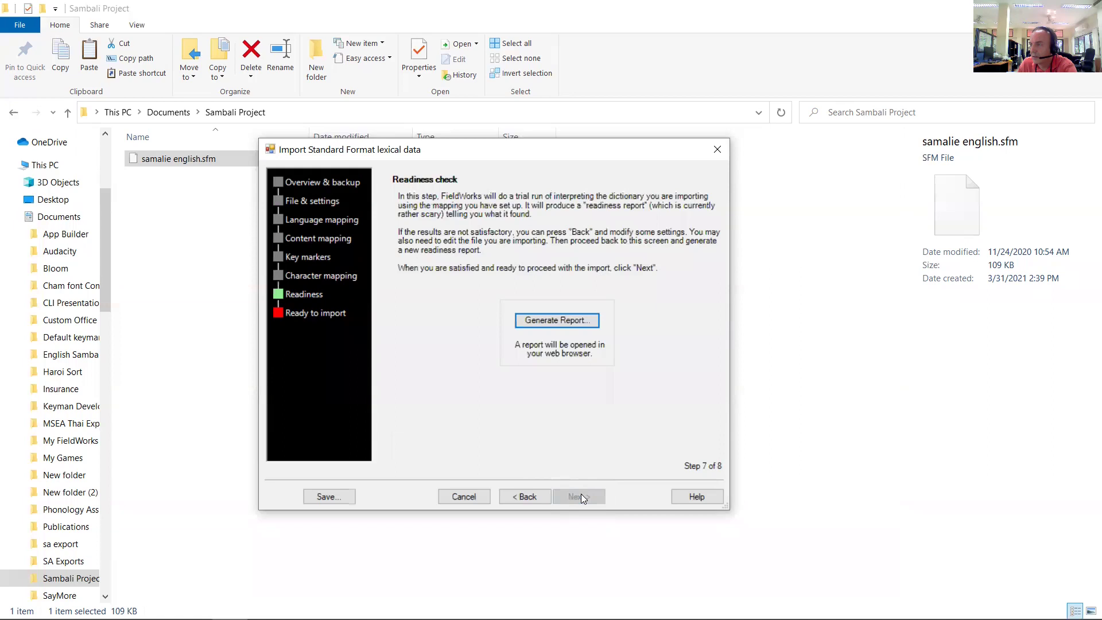
left_click(555, 320)
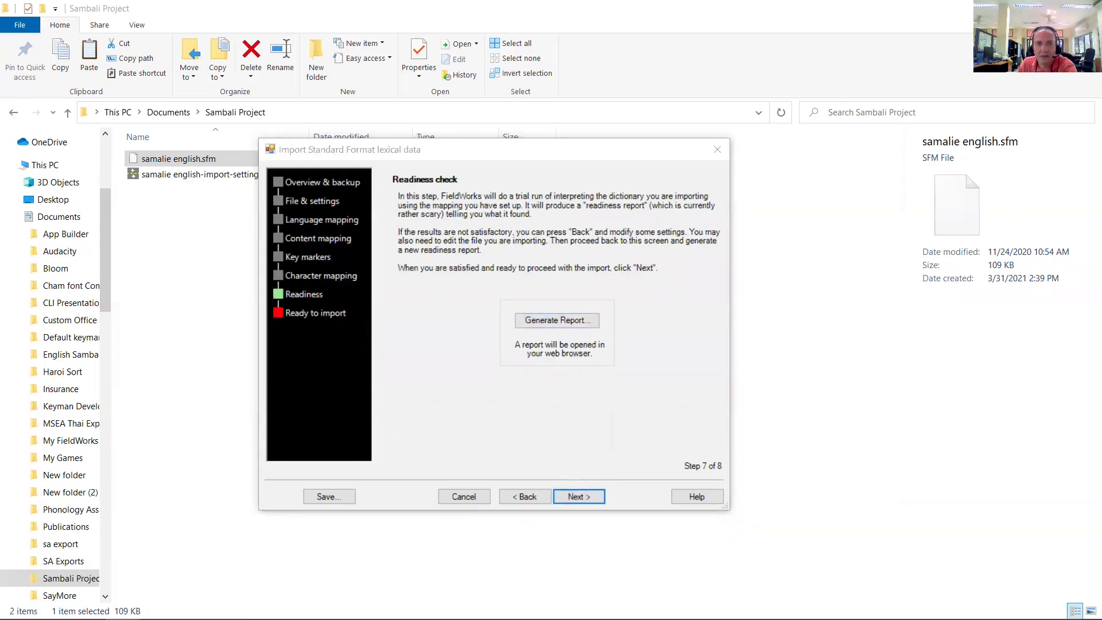
left_click(580, 497)
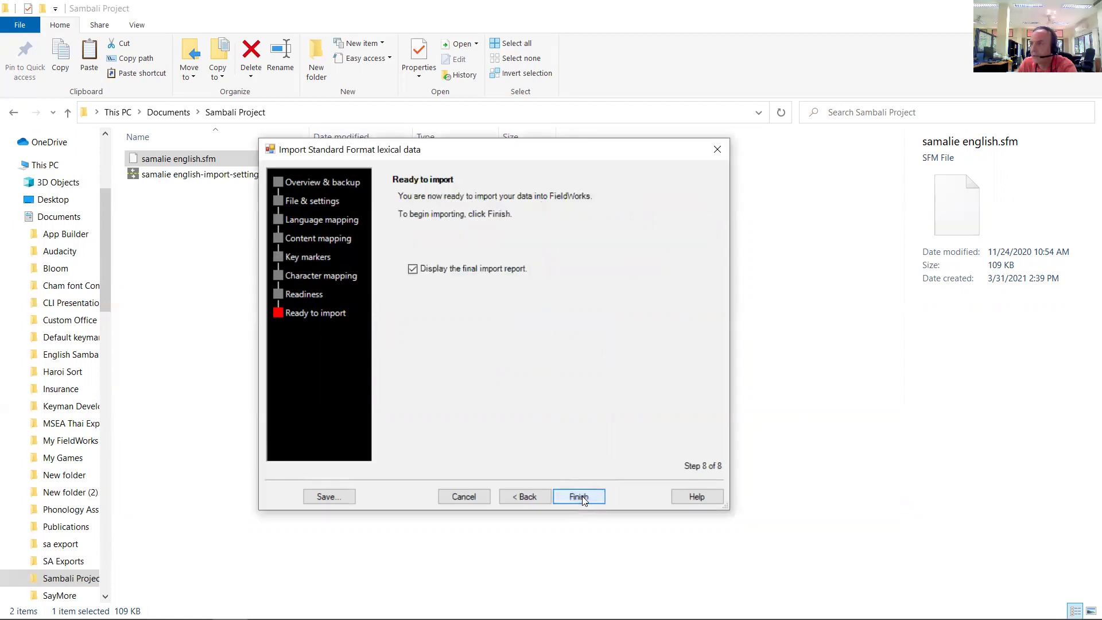
Step: Run the import, filling the Sambali lexicon with 3,014 entries like a-hong 'mortar'
left_click(582, 497)
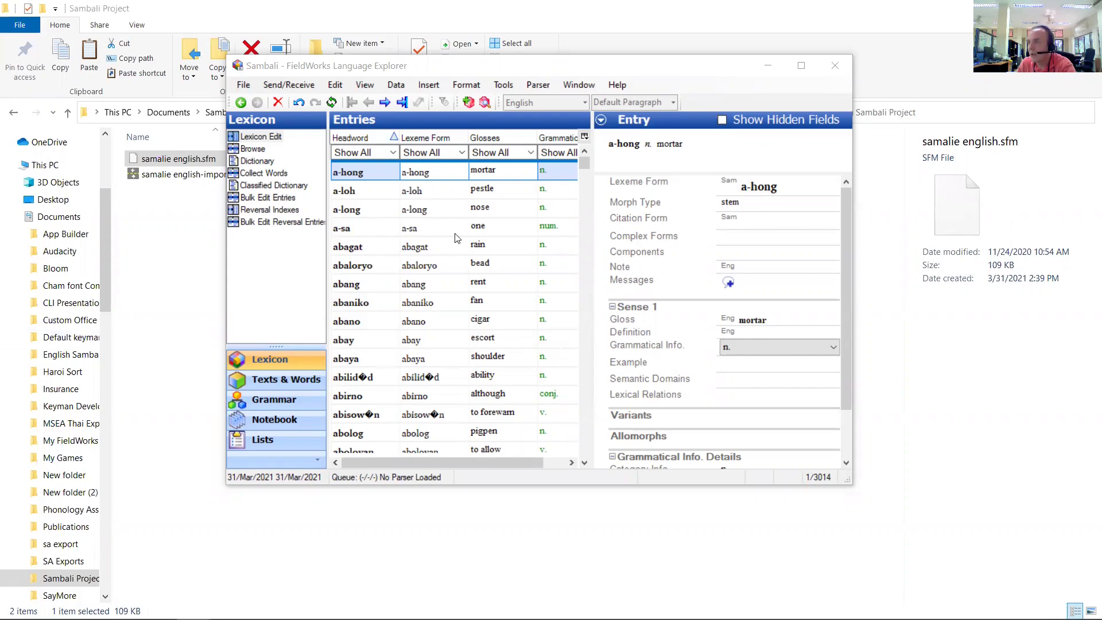
left_click(243, 83)
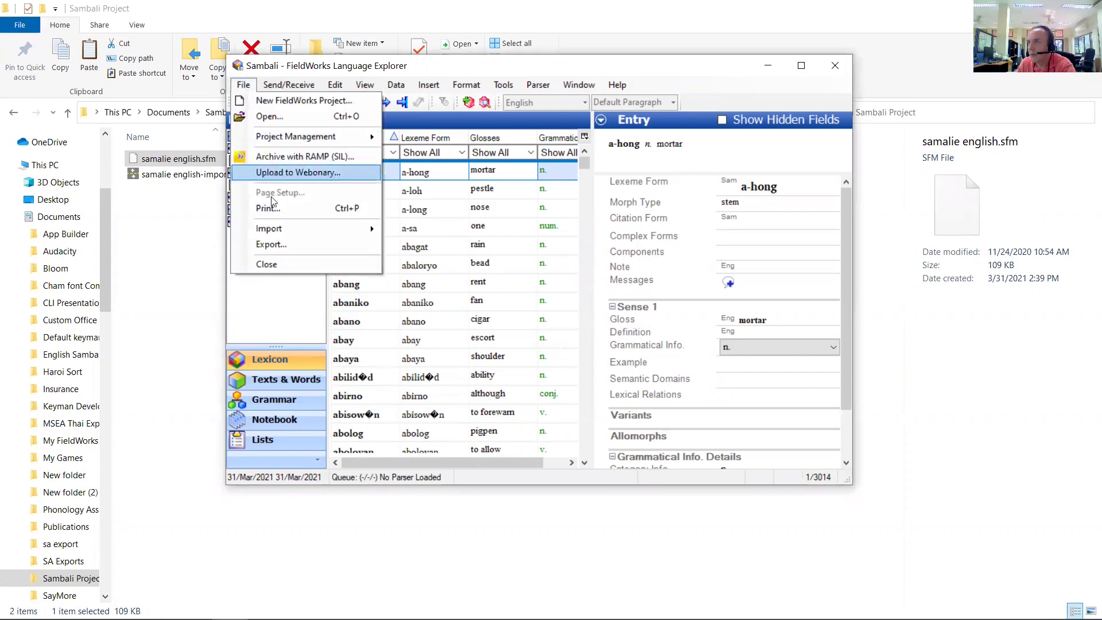
mouse_move(269, 229)
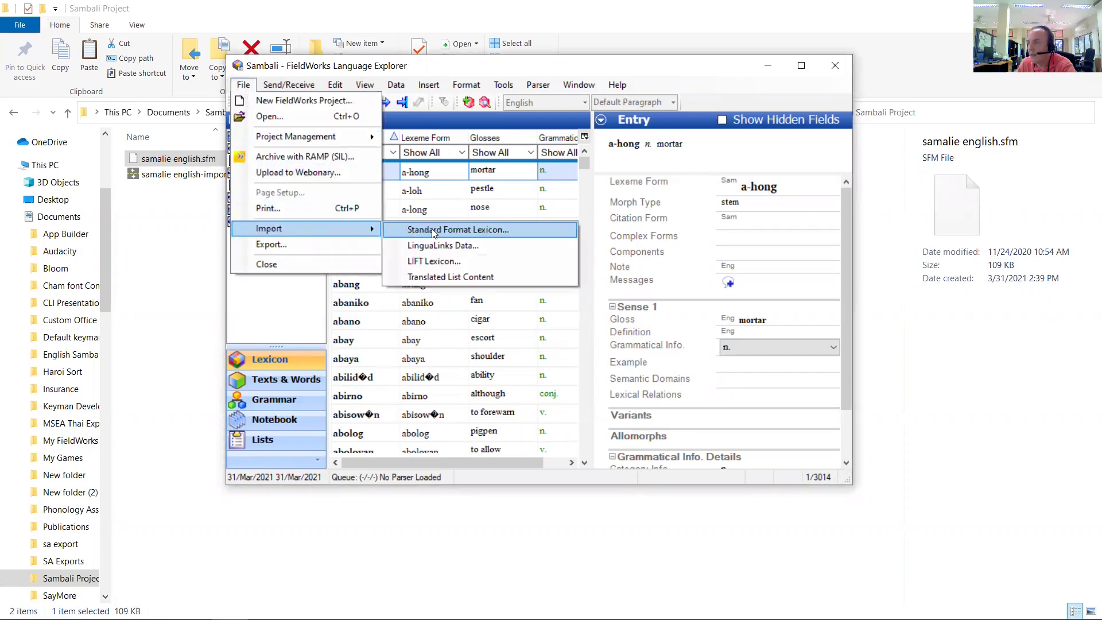
Step: Relaunch Standard Format Lexicon import with the saved settings and advance to the readiness check
left_click(432, 229)
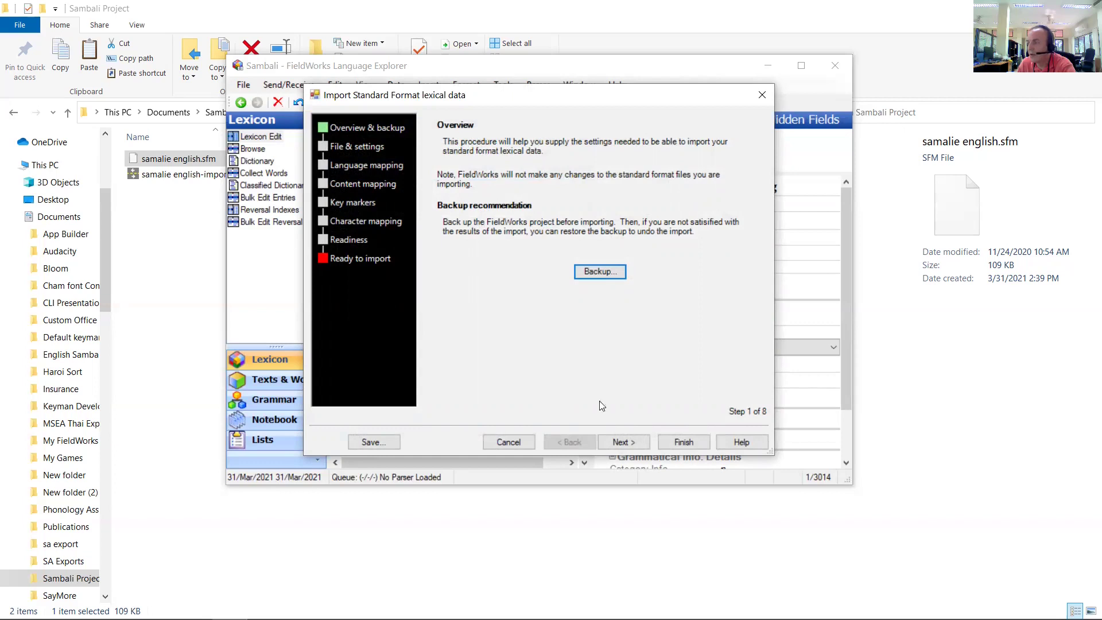
left_click(625, 441)
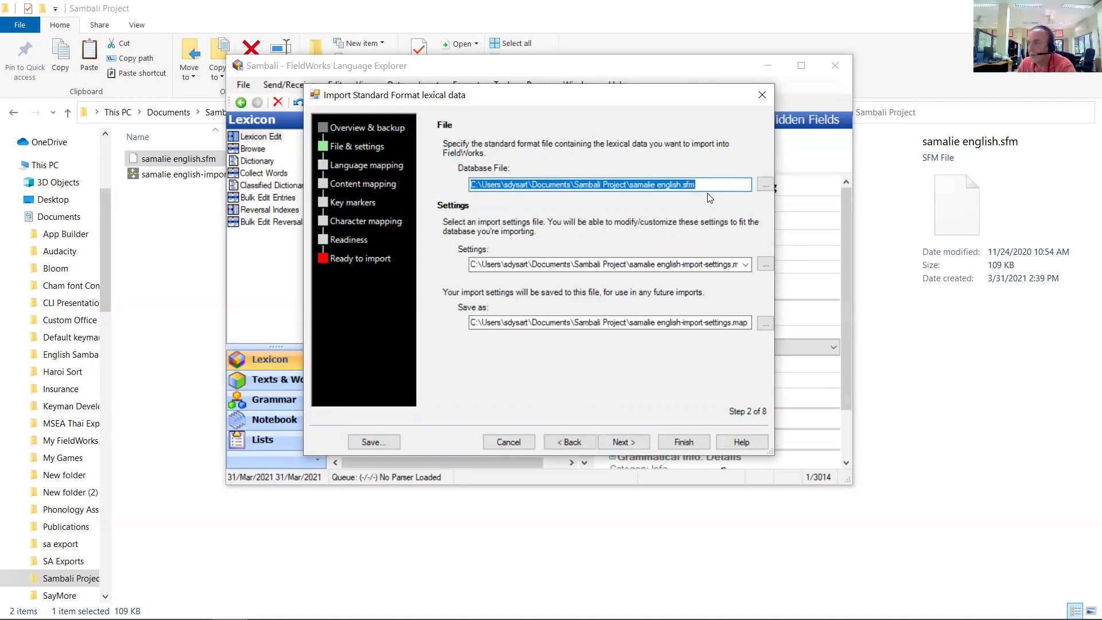
left_click(635, 438)
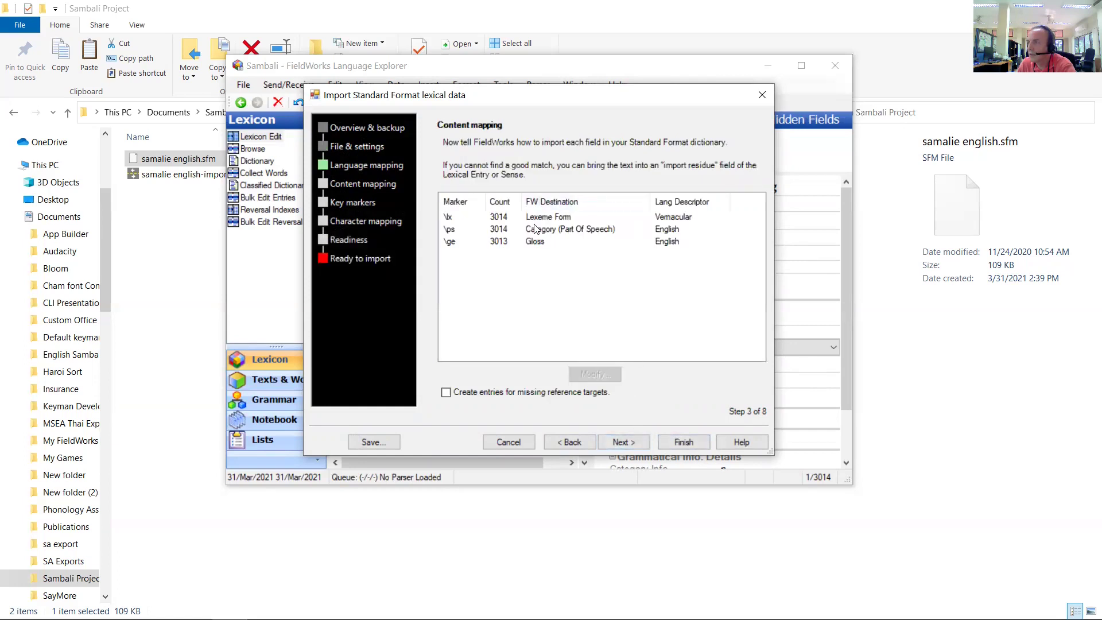
left_click(624, 443)
left_click(624, 444)
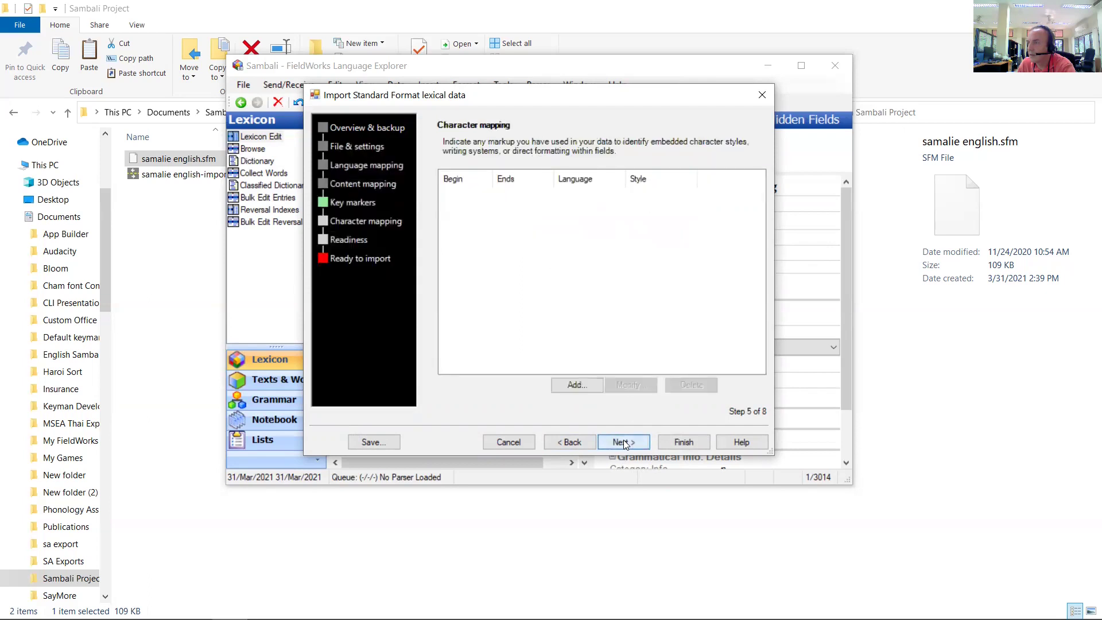
left_click(624, 444)
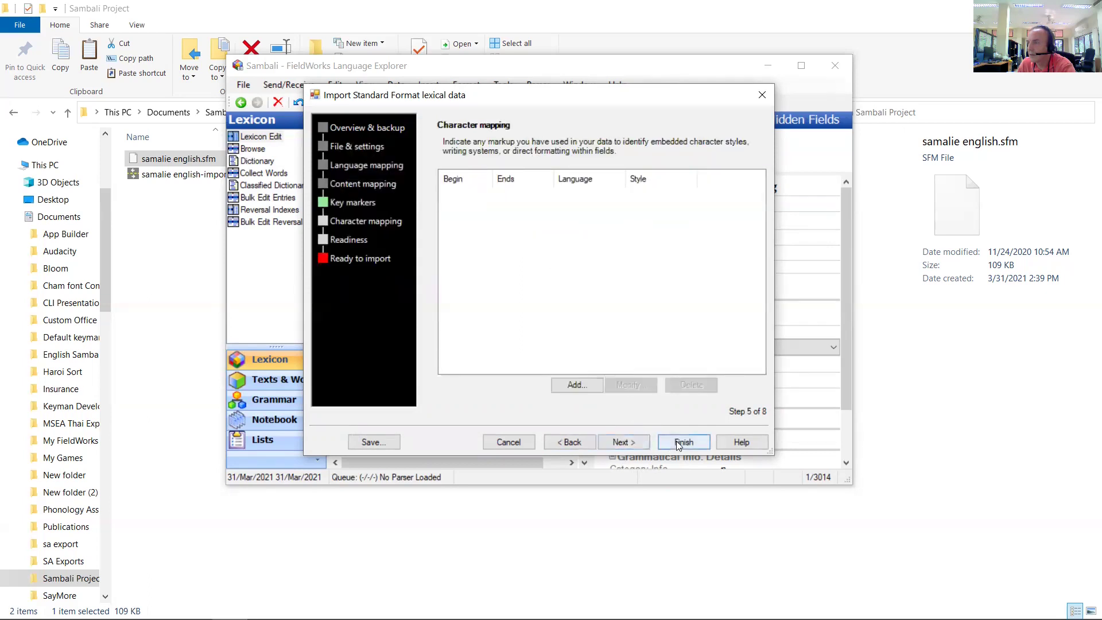
left_click(677, 442)
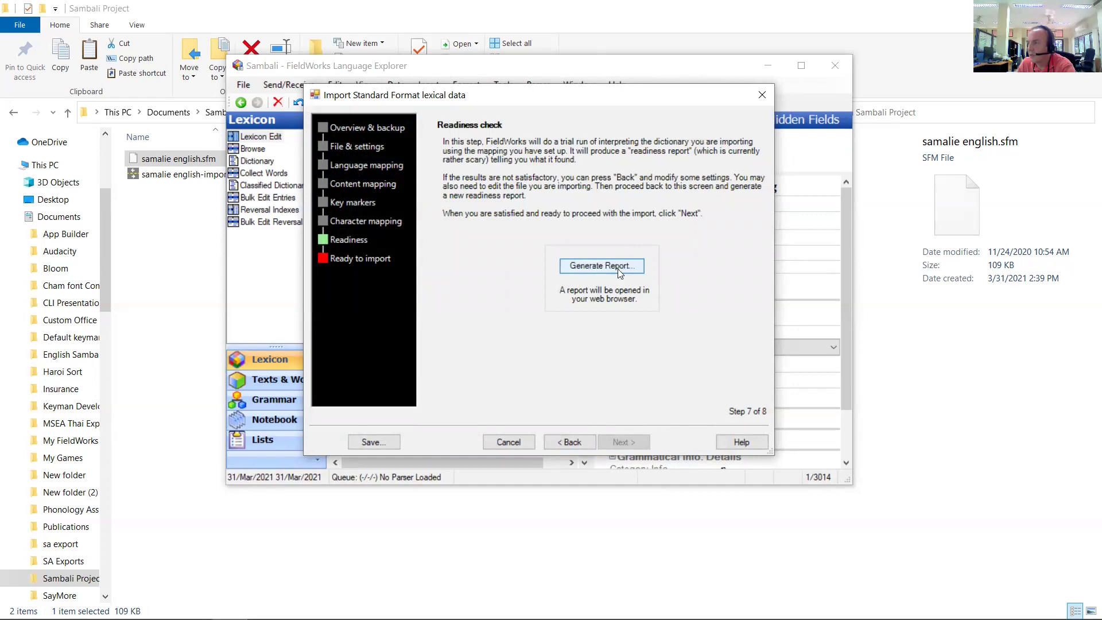